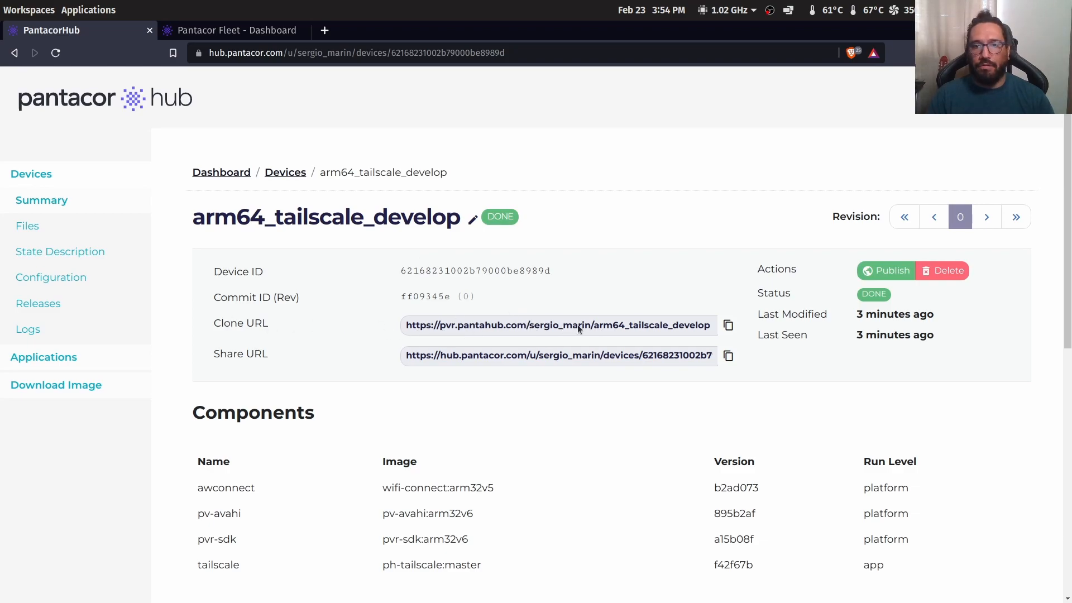
Copy the arm64_tailscale_develop device's clone URL and switch to the Pantacor Fleet dashboard
click(727, 325)
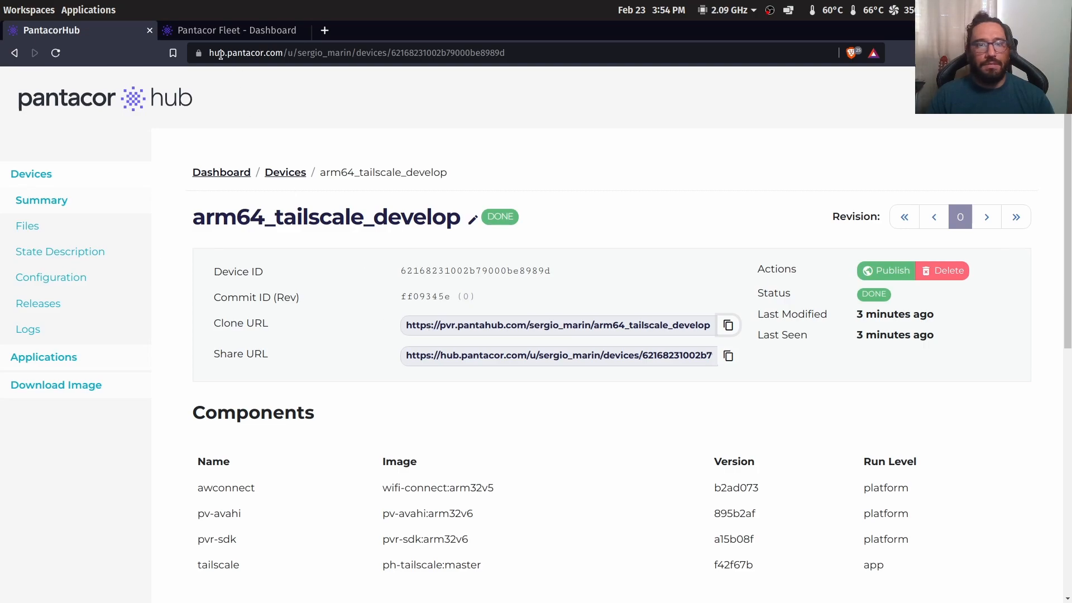
click(224, 32)
Start a new channel and paste the copied clone URL as its Source PVR URL
click(60, 215)
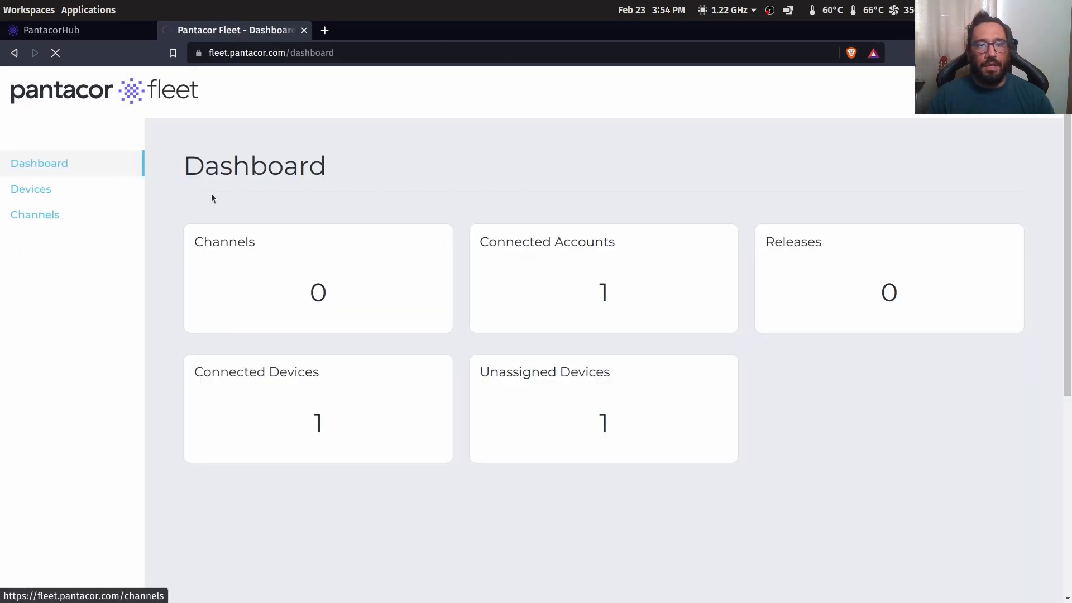
click(46, 216)
click(228, 162)
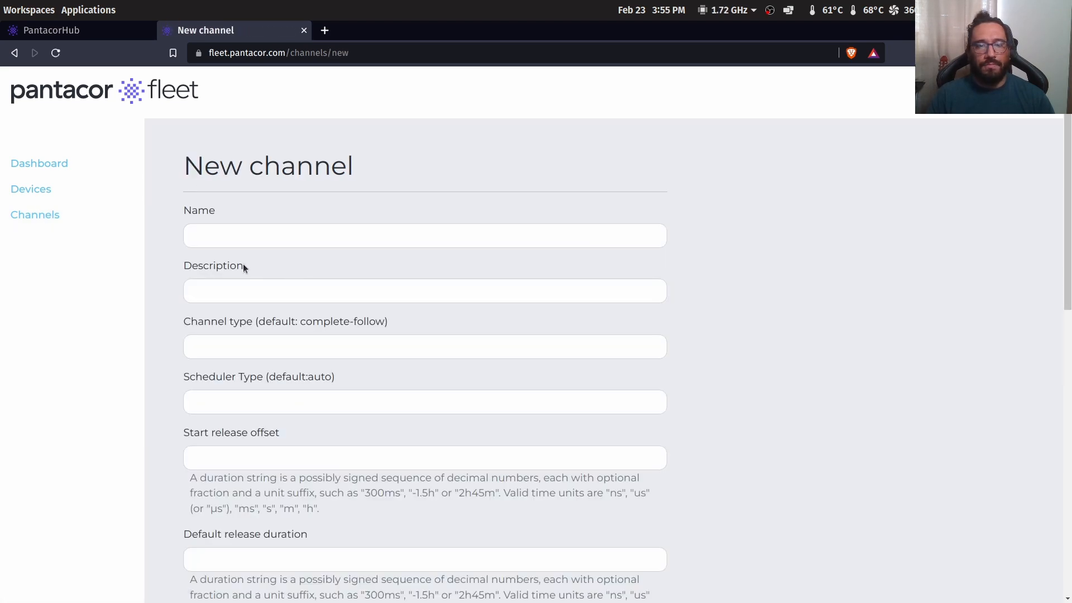
scroll(238, 277, down, 1)
scroll(251, 334, down, 2)
click(202, 490)
key(ctrl+v)
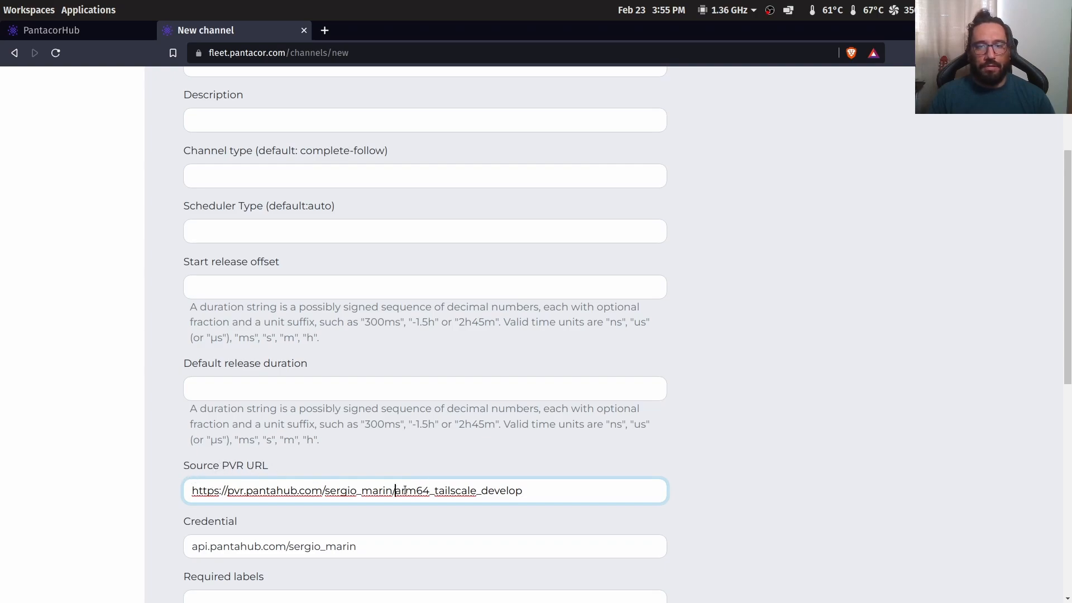
Name the channel arm64_tailscale_develop and describe it as 'development channel for the tailscale network'
drag(398, 490, 622, 488)
scroll(276, 289, up, 3)
click(220, 236)
key(ctrl+v)
click(247, 292)
text(devel)
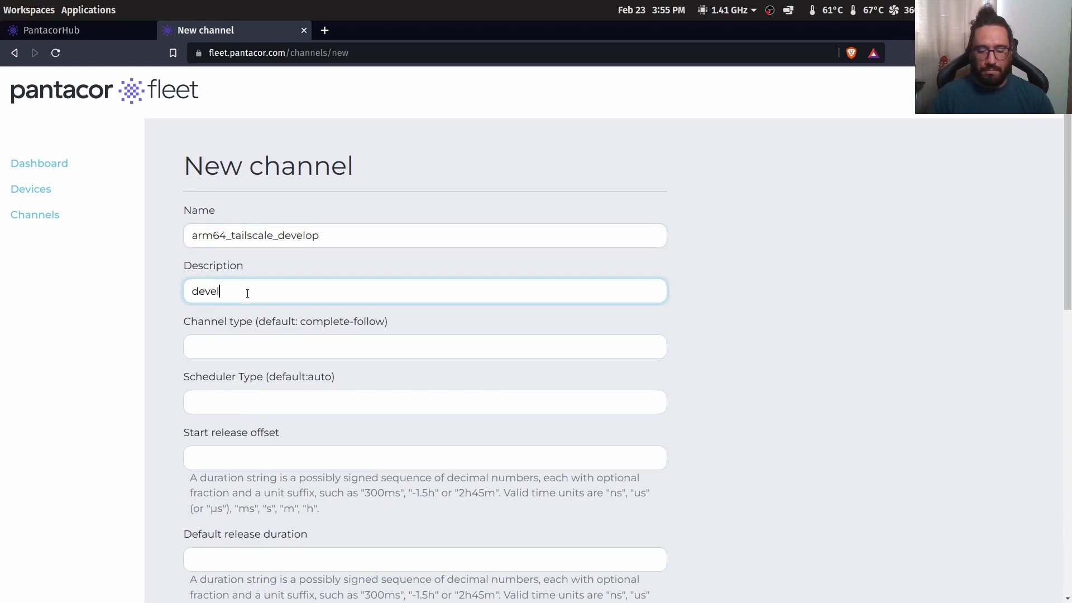
text(opment chann)
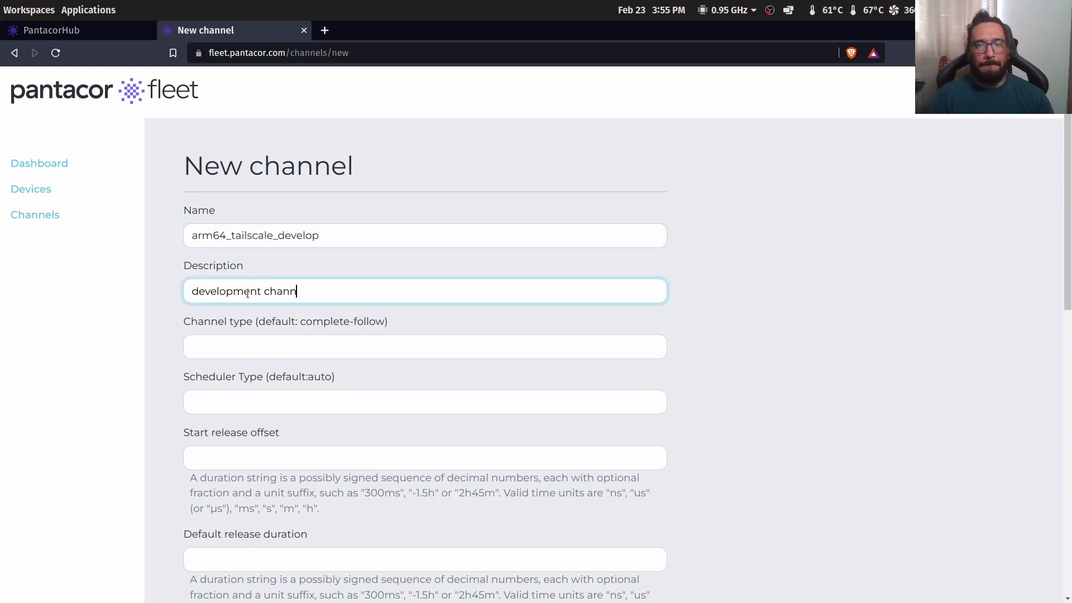
text(el for the ta)
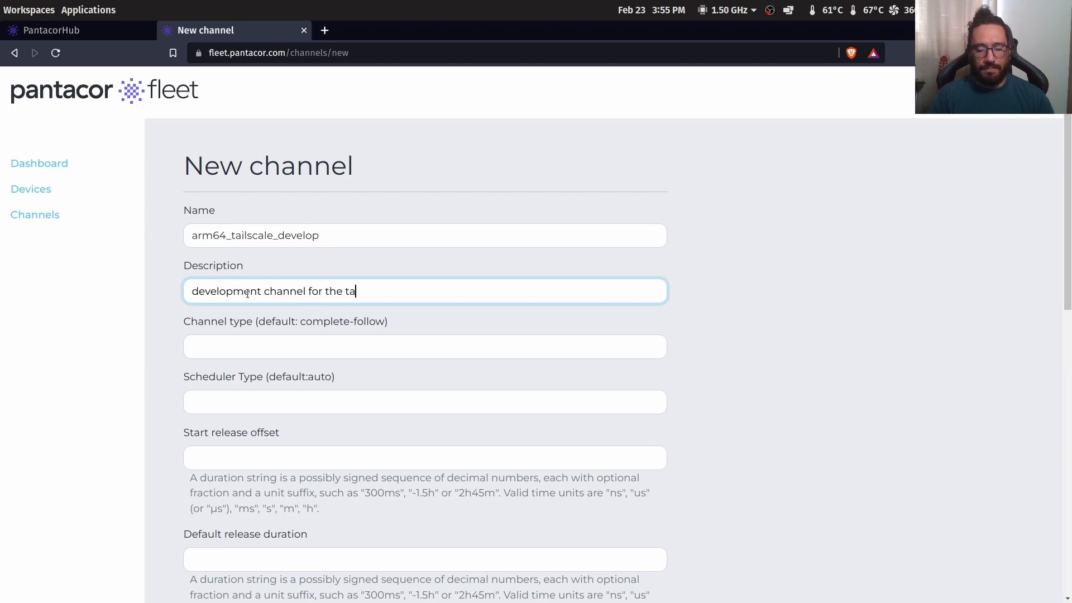
text(ilscale )
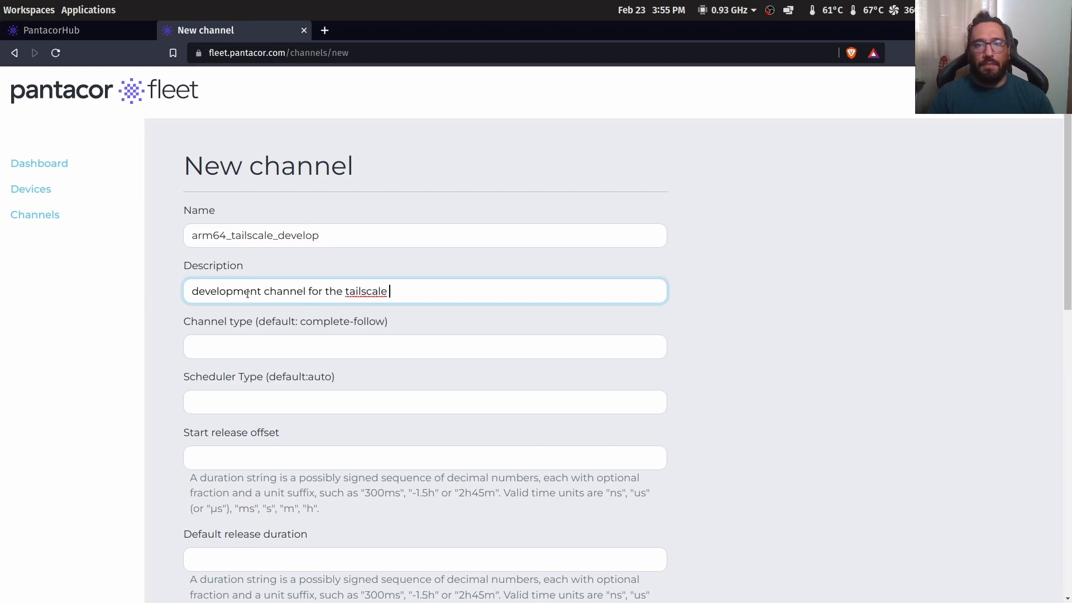
text(network)
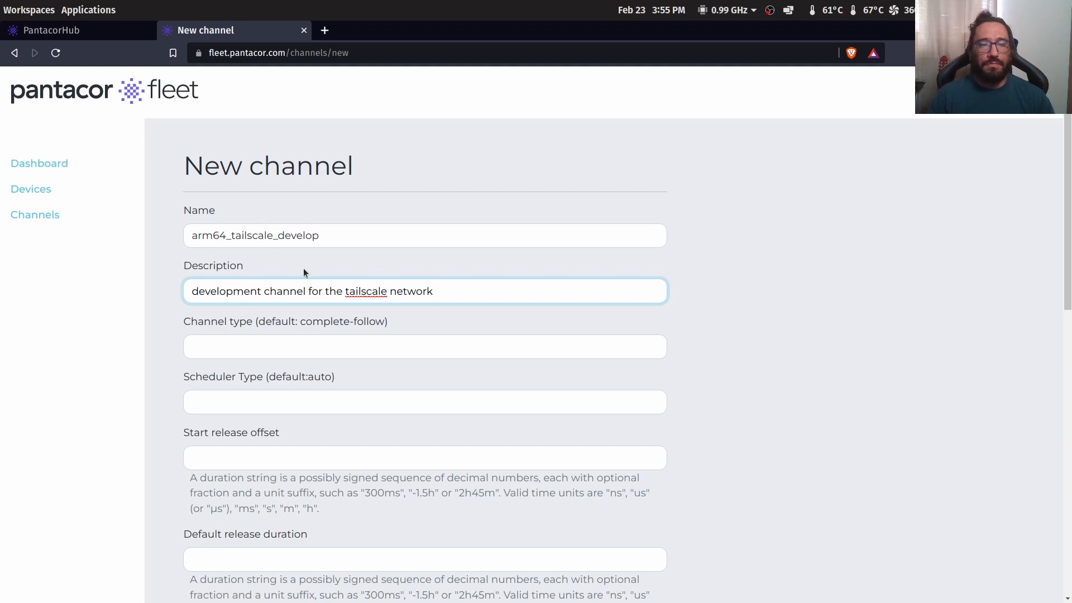
scroll(243, 337, down, 2)
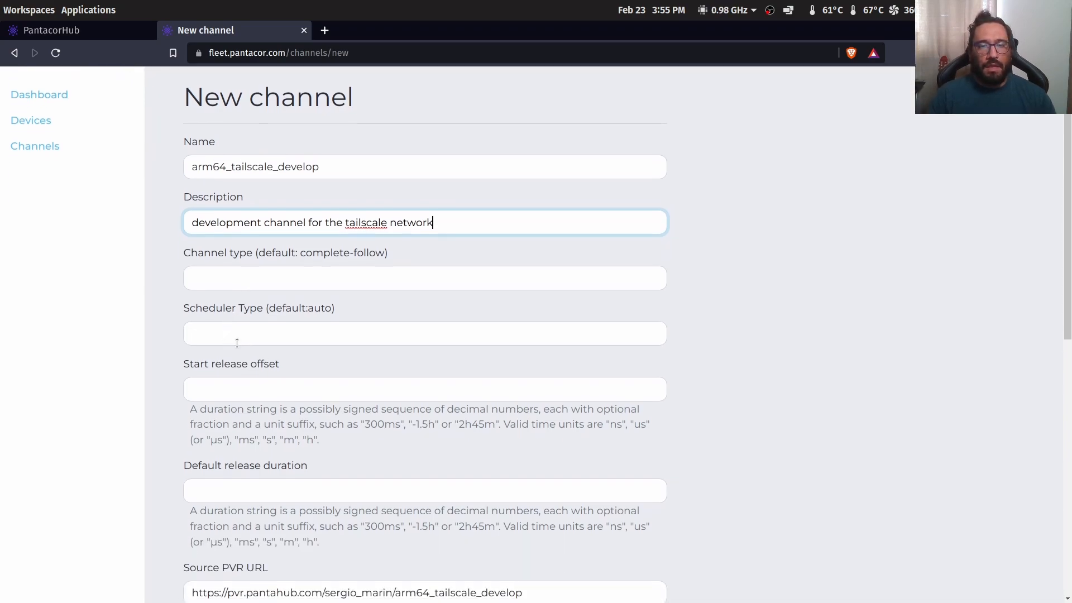
click(222, 286)
click(266, 316)
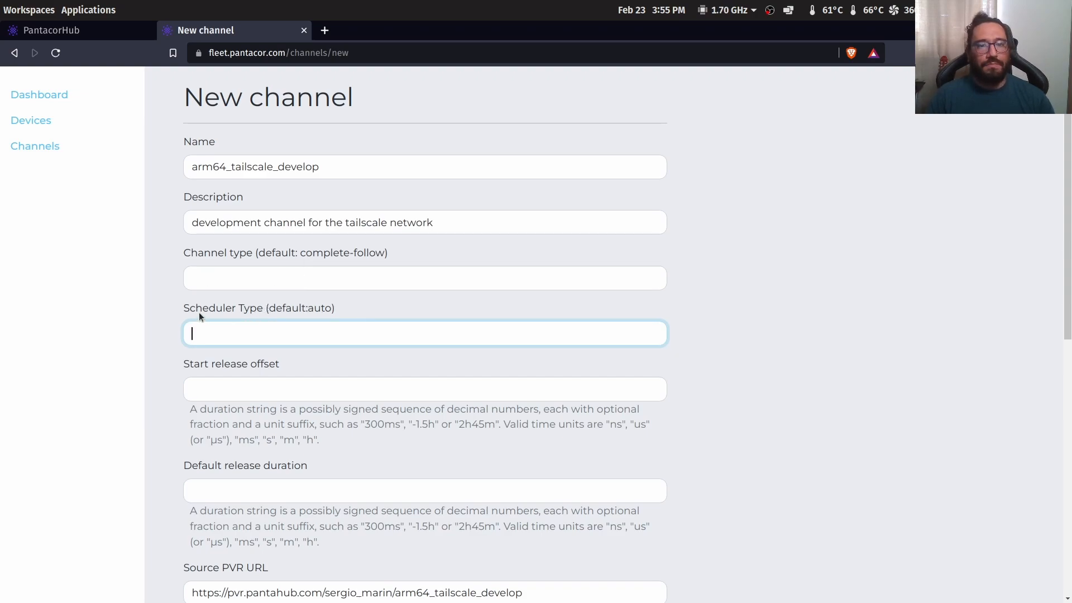
scroll(199, 312, down, 2)
scroll(199, 312, down, 1)
click(193, 265)
click(269, 265)
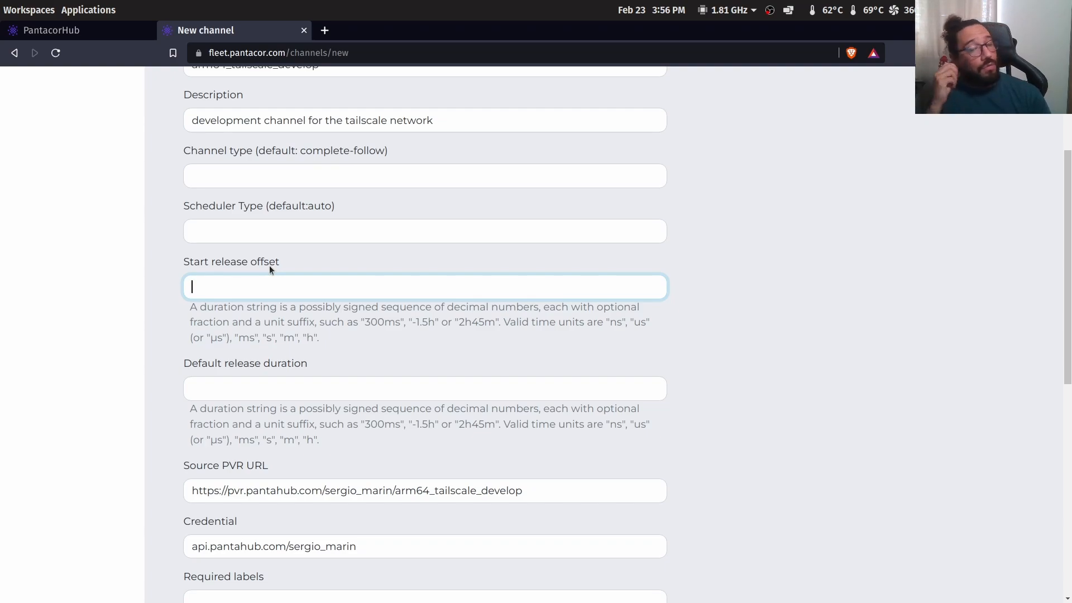
Enter 0s in the Start release offset field of the new channel form
text(0s)
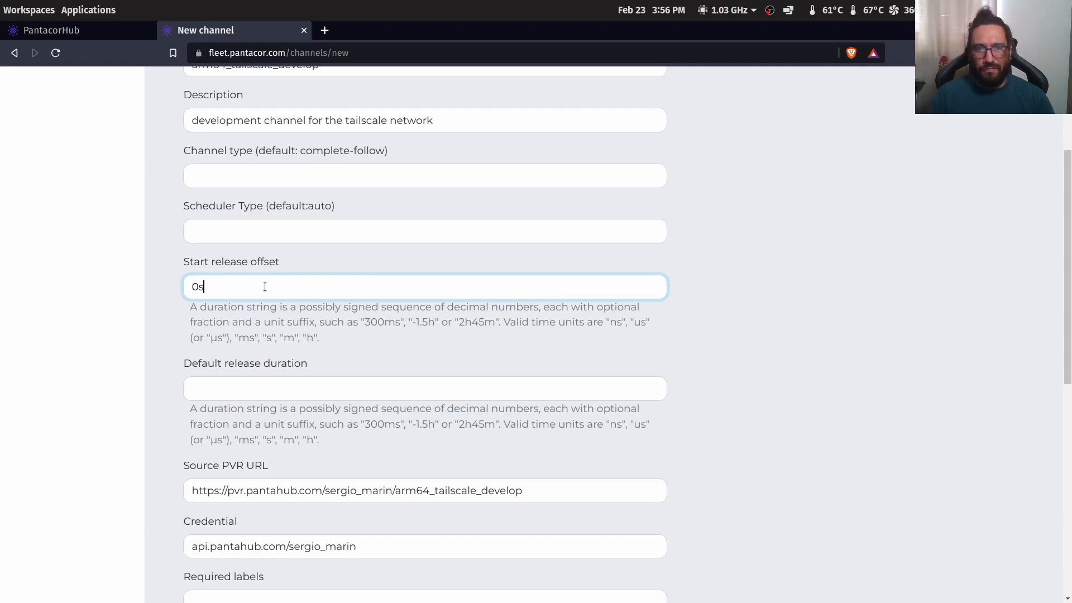
scroll(249, 279, down, 2)
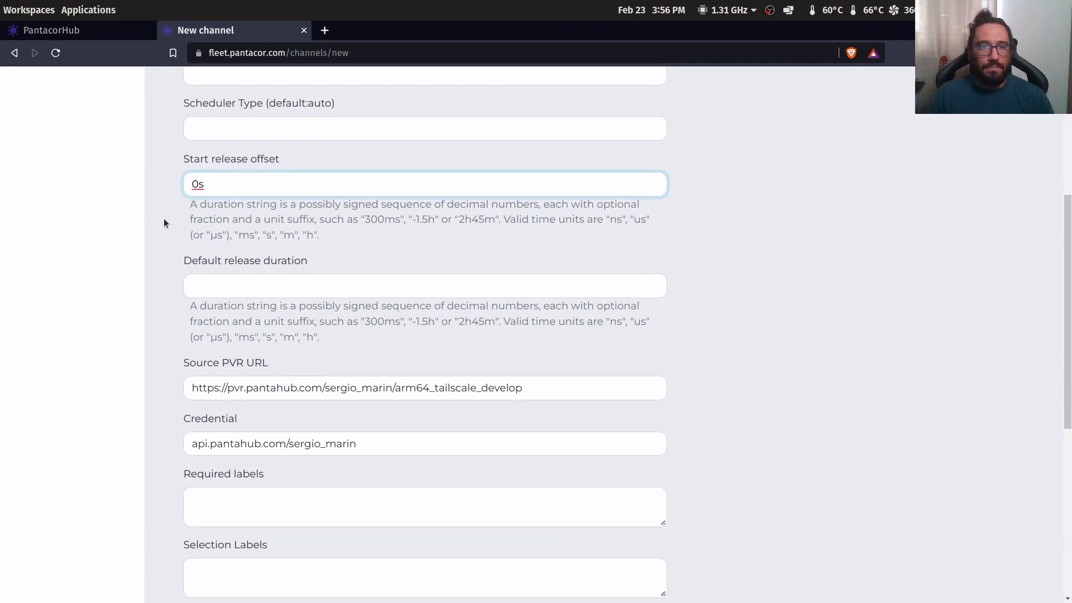
double_click(215, 186)
click(123, 279)
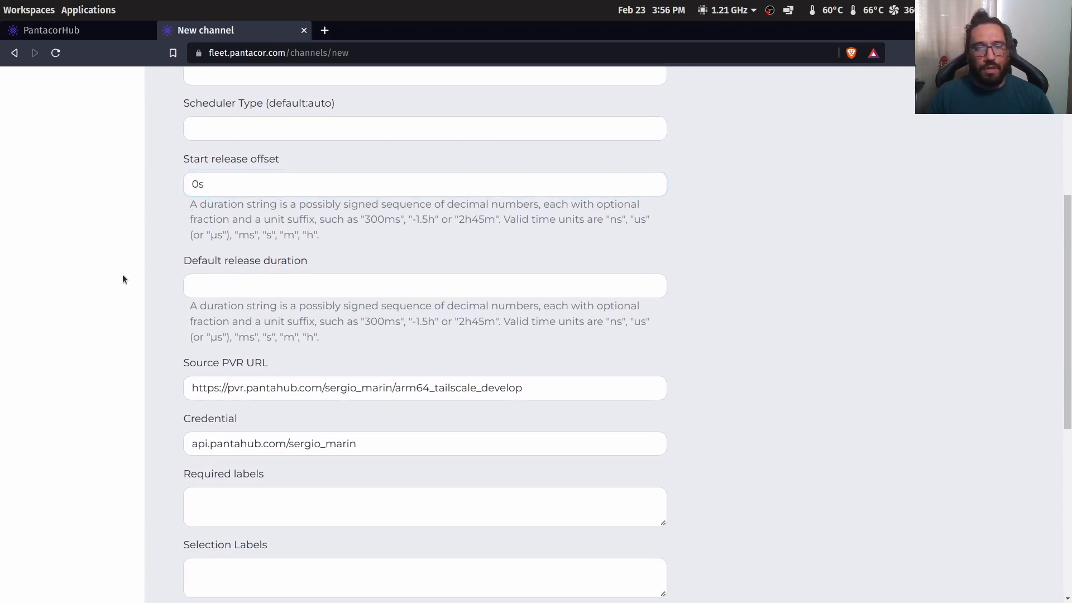
drag(184, 185, 282, 186)
click(282, 186)
click(216, 292)
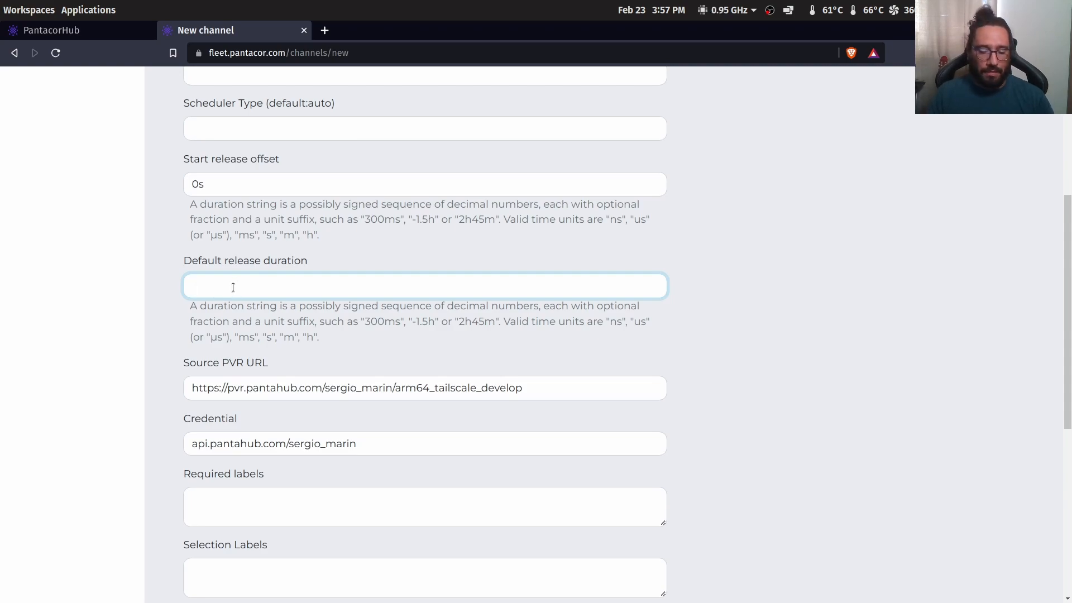
Enter a Default release duration of 5m, replacing the initial 12h
text(12h)
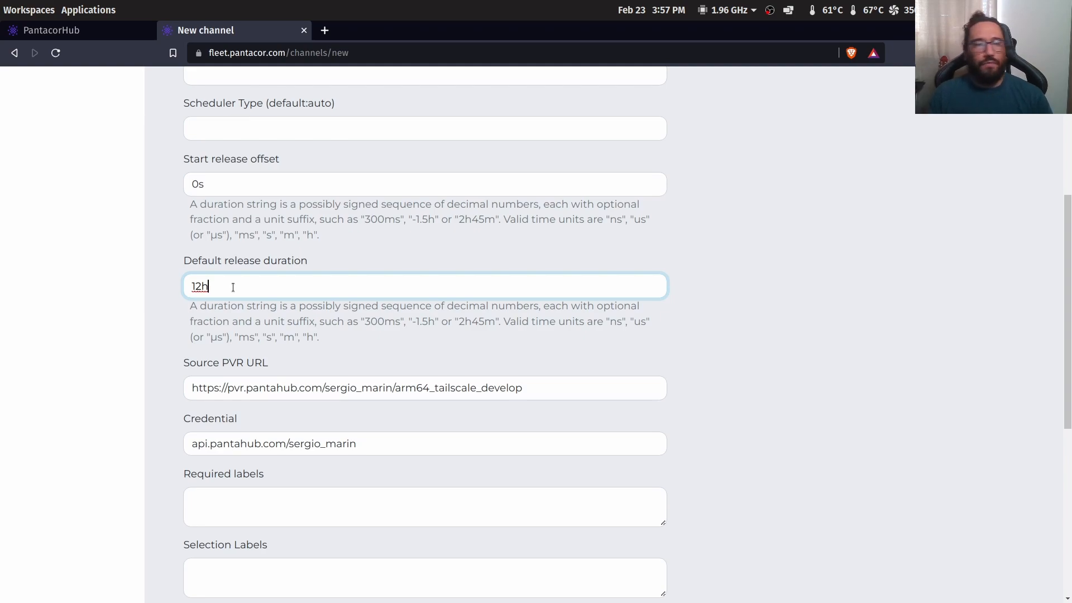
double_click(256, 284)
text(1)
key(BackSpace)
text(5m)
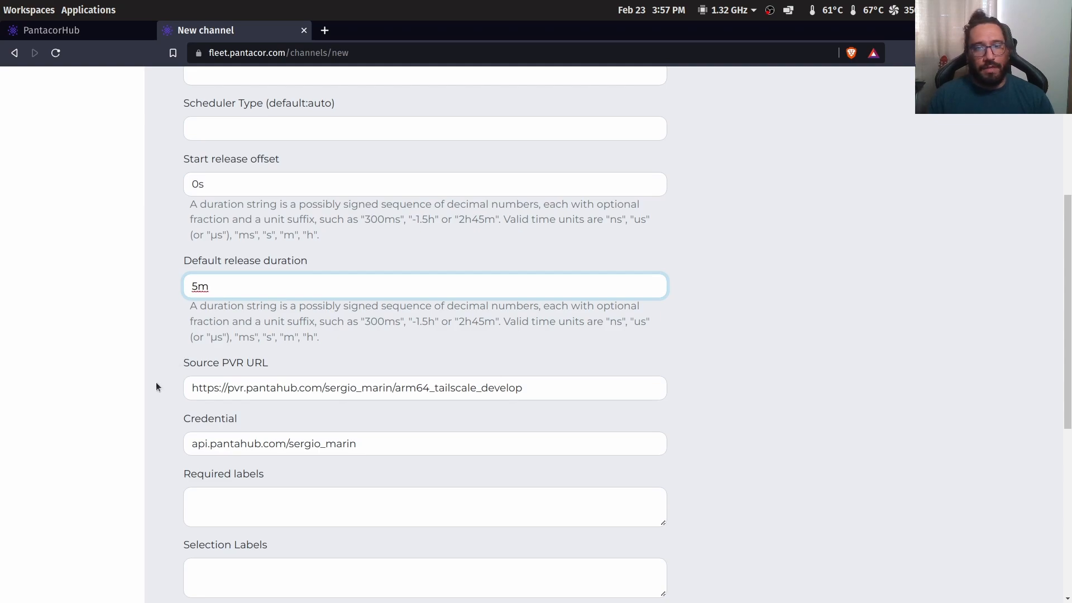
scroll(156, 382, down, 3)
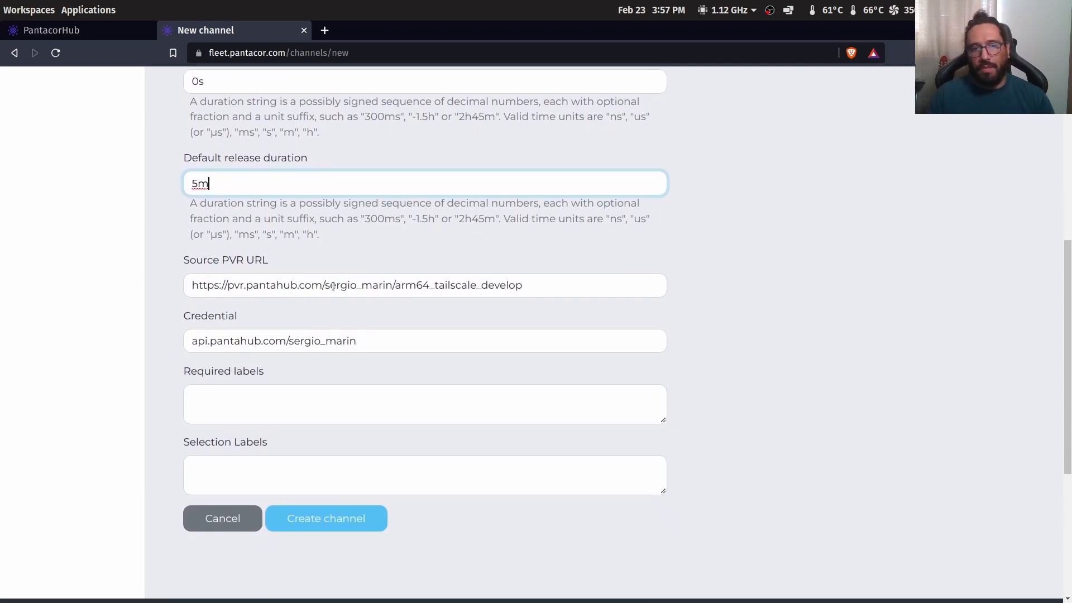
Leave the channel form unsubmitted and return to the arm64_tailscale_develop page in Pantacor Hub
triple_click(486, 282)
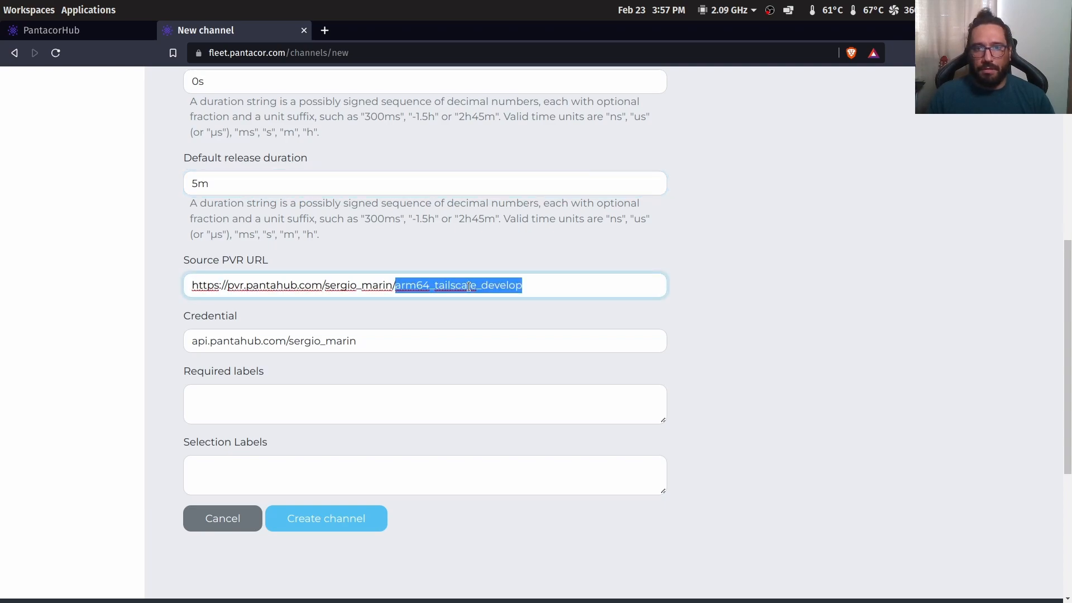
click(165, 297)
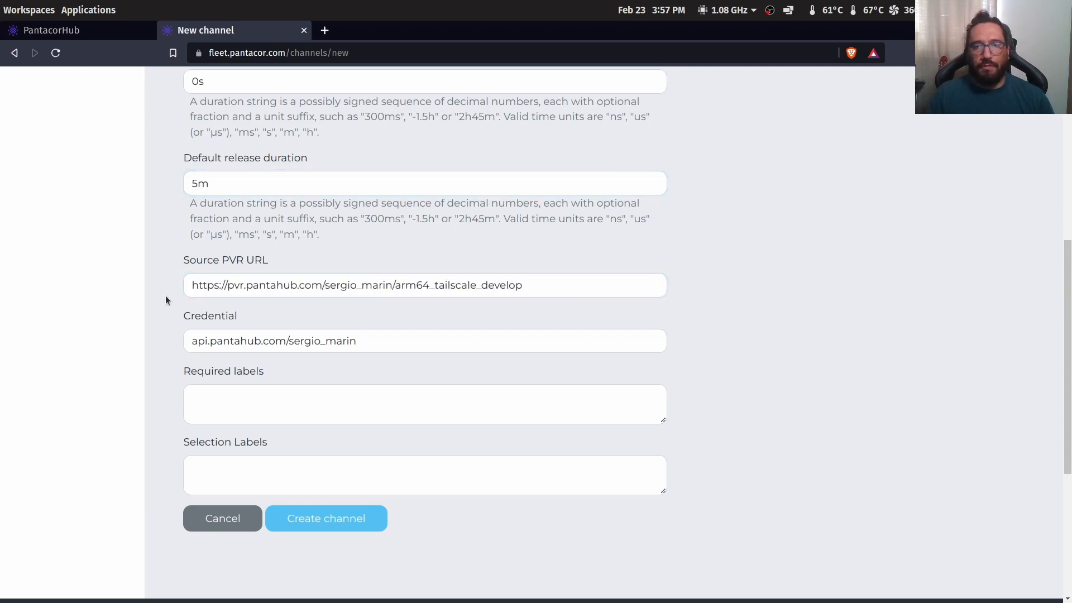
click(247, 401)
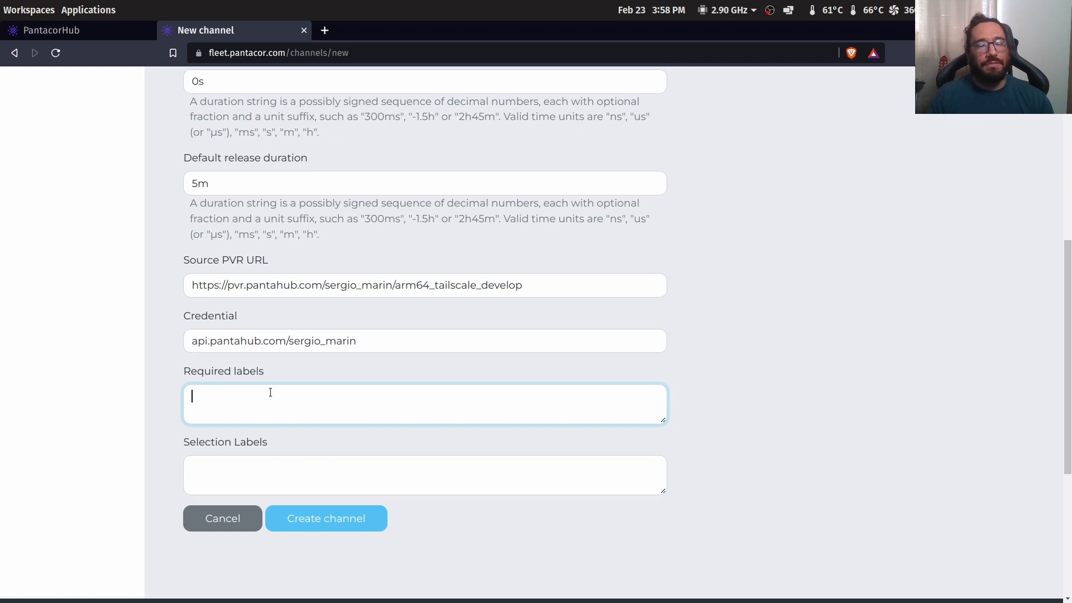
click(111, 31)
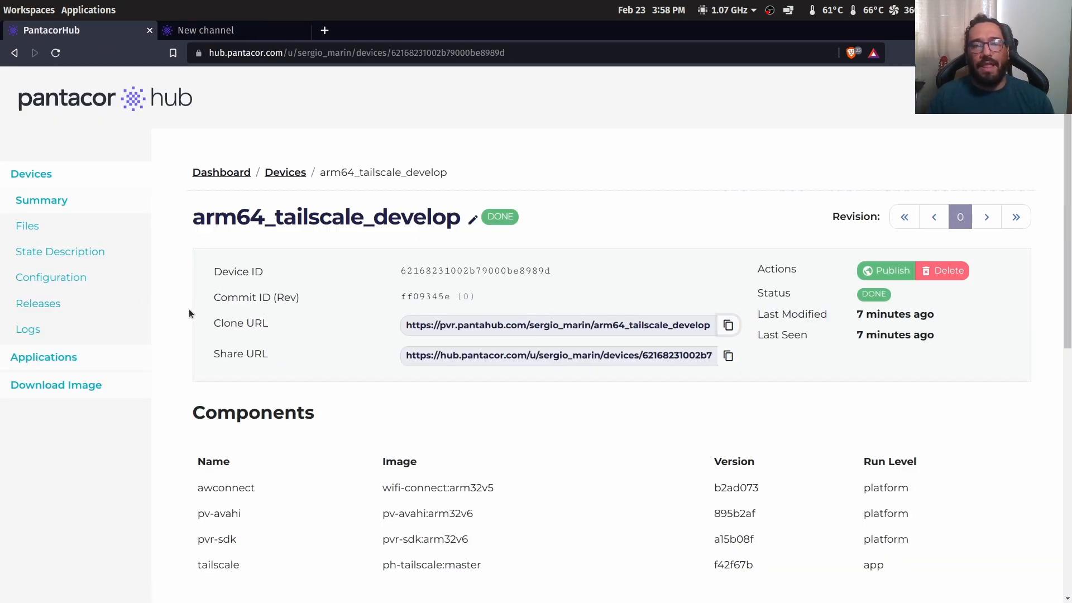
View arm64_tailscale_develop's Configuration, then go back to the Hub Devices list
scroll(188, 312, down, 4)
scroll(187, 317, down, 1)
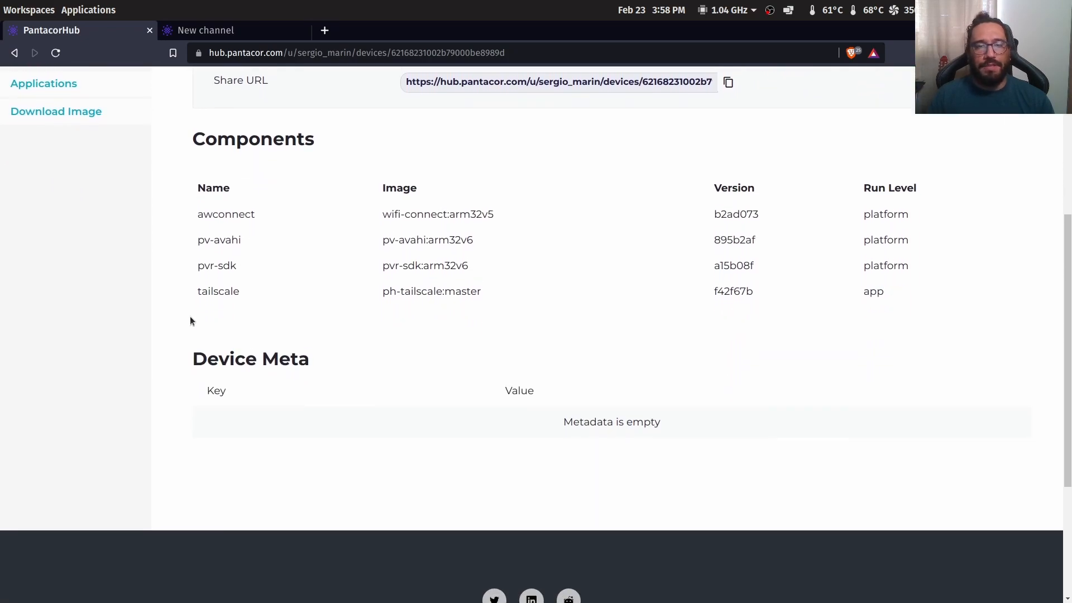
scroll(300, 413, up, 1)
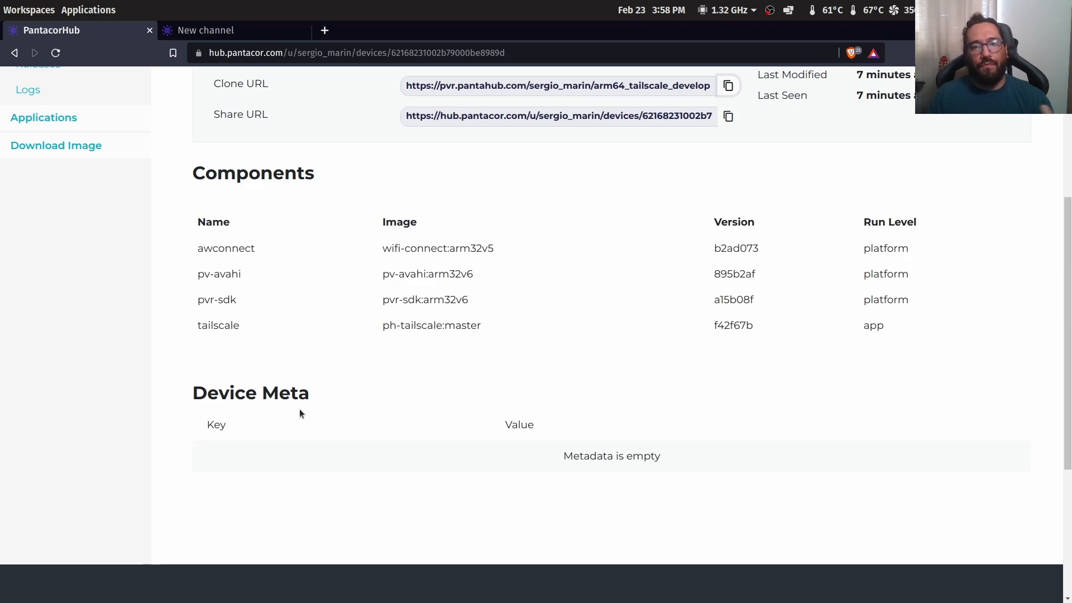
scroll(232, 375, up, 2)
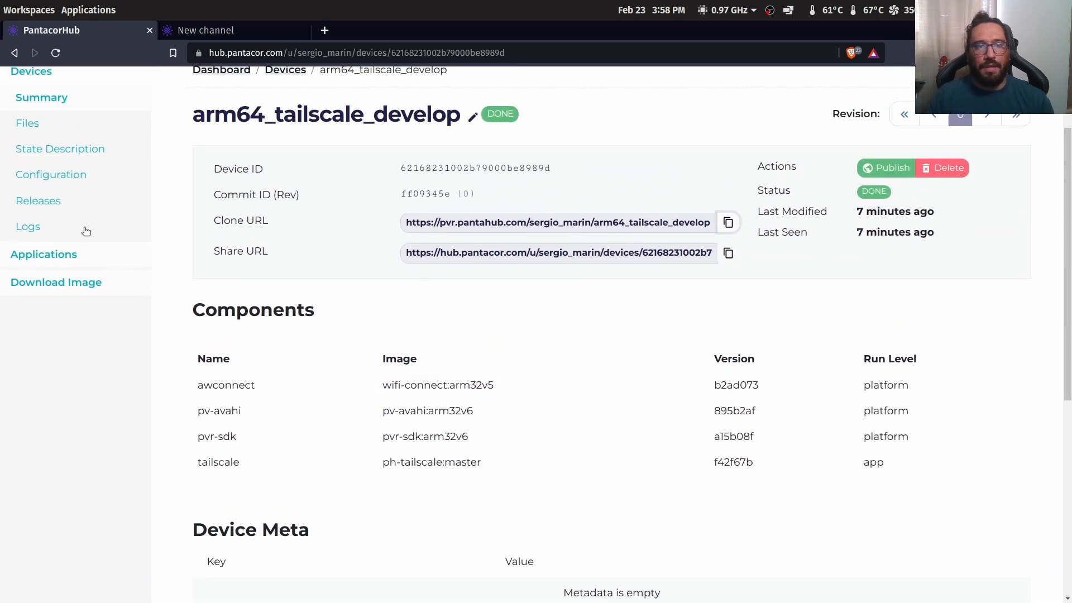
click(70, 176)
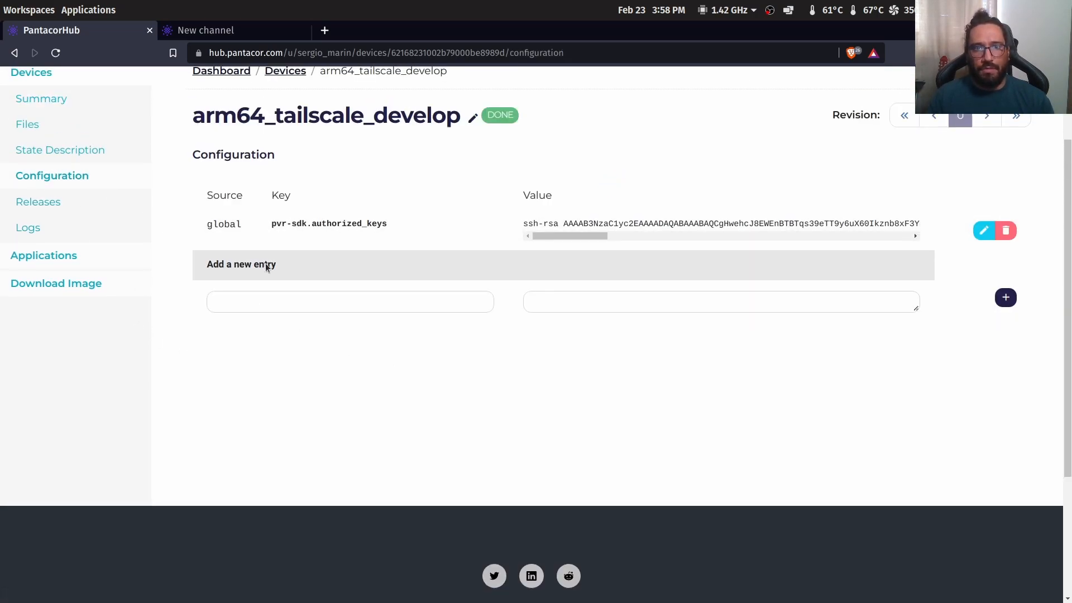
scroll(393, 278, up, 3)
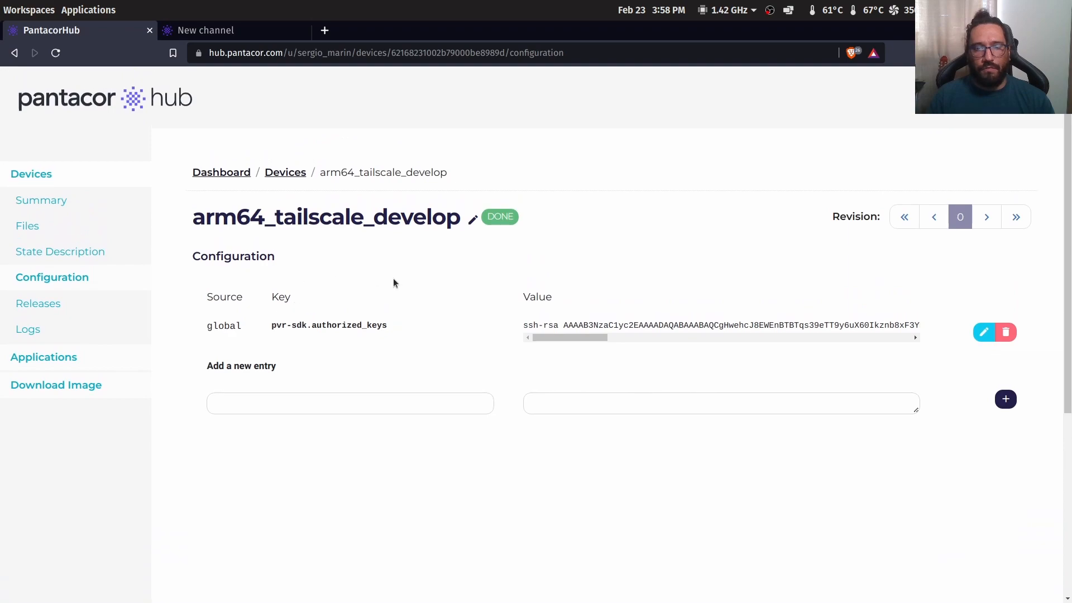
click(278, 176)
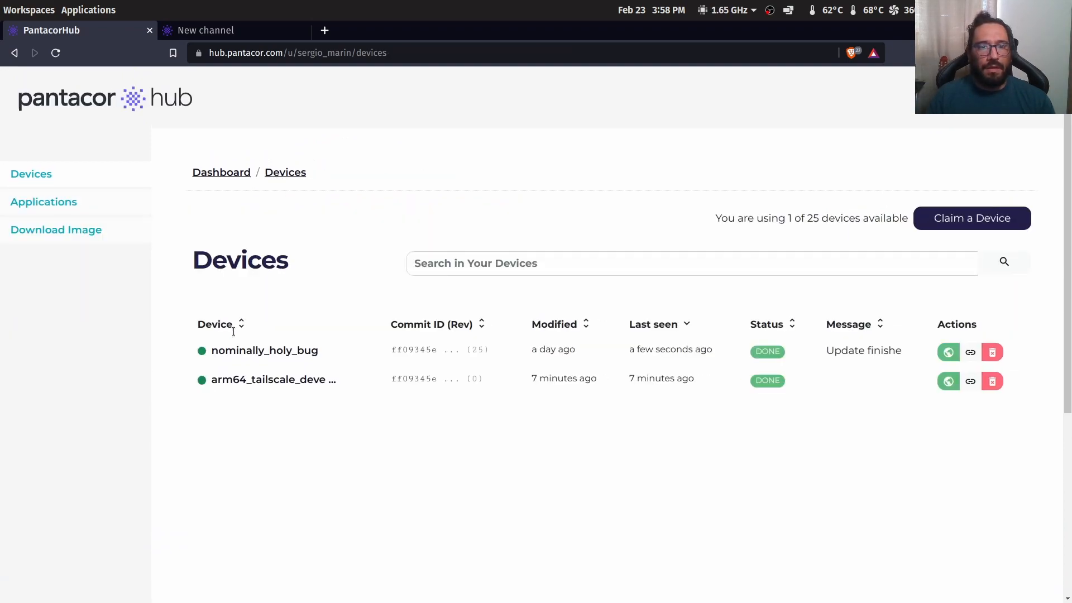
Open the nominally_holy_bug device and select the pantavisor.arch key in its Device Meta
click(236, 350)
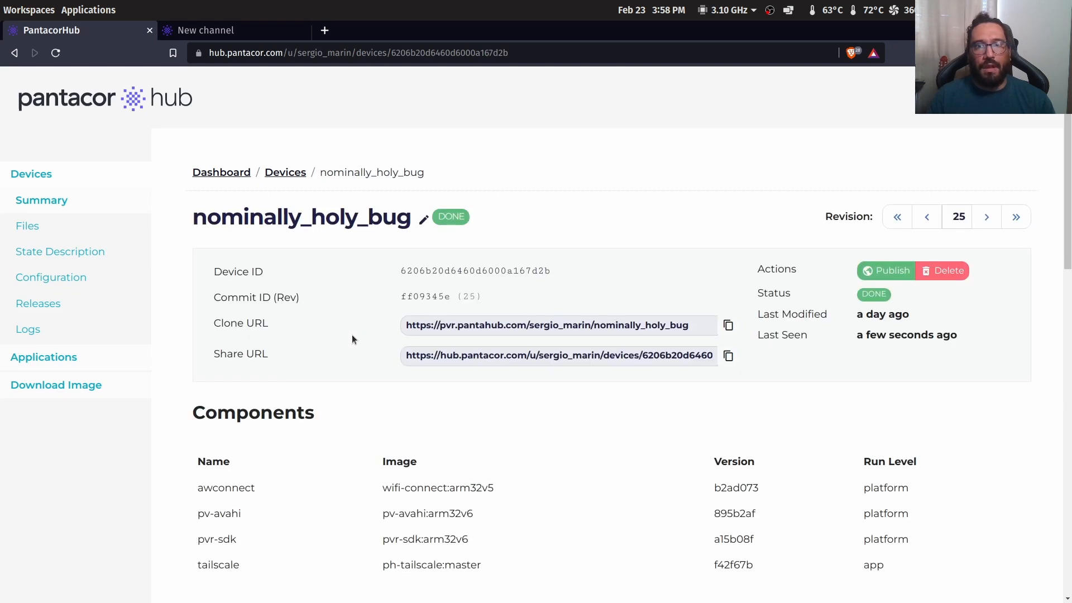
scroll(349, 335, down, 4)
scroll(343, 349, down, 7)
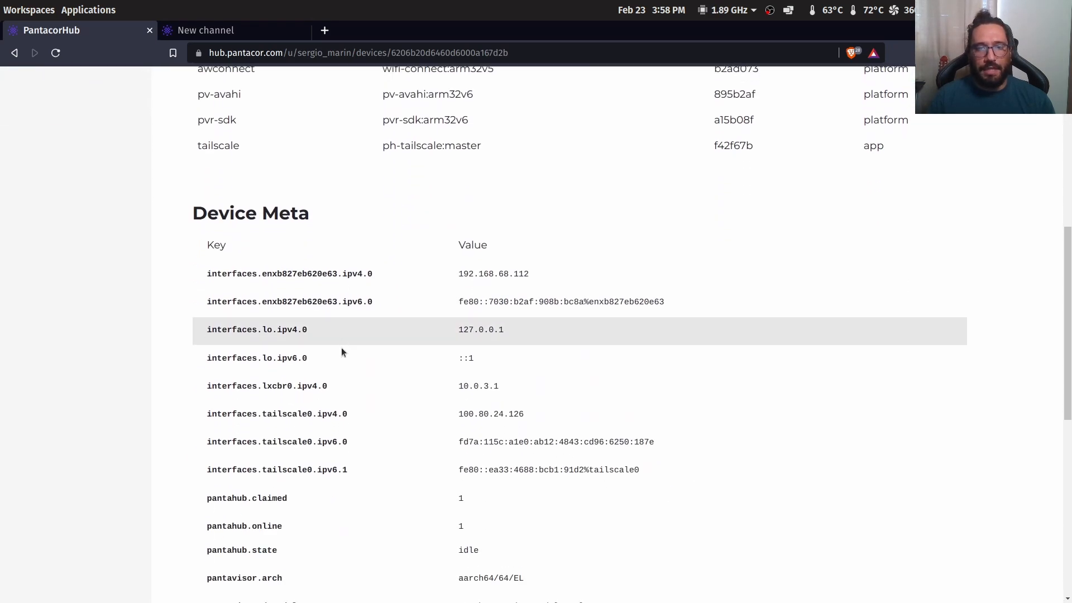
scroll(341, 351, down, 2)
drag(281, 352, 199, 353)
key(ctrl+c)
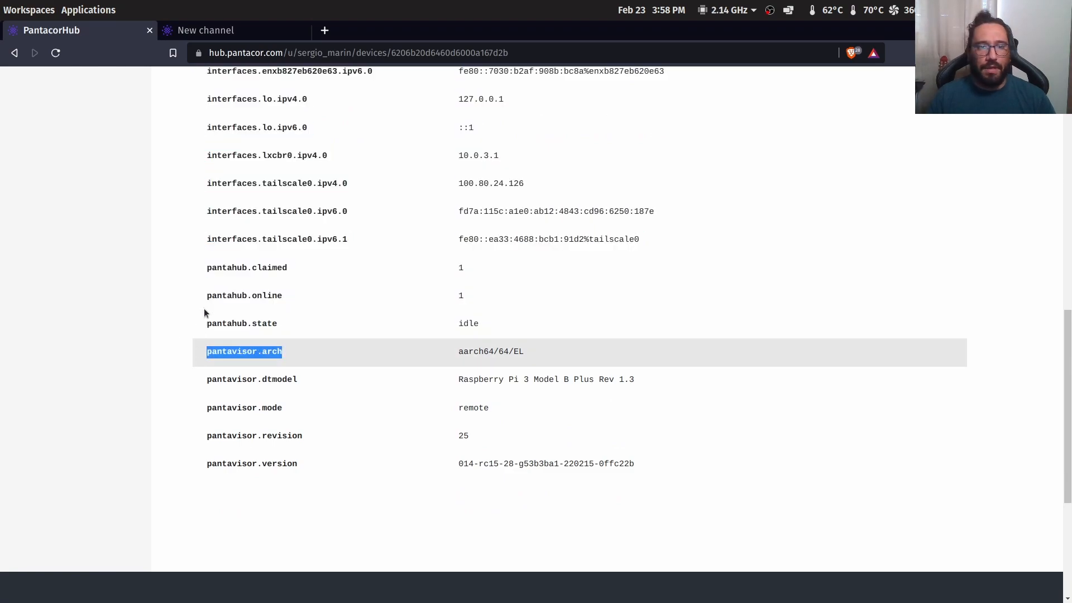
click(178, 31)
Fill Required labels with device-meta/pantavisor.arch=aarch64/64/EL, copying the value from the Hub device page
text(device-meta/)
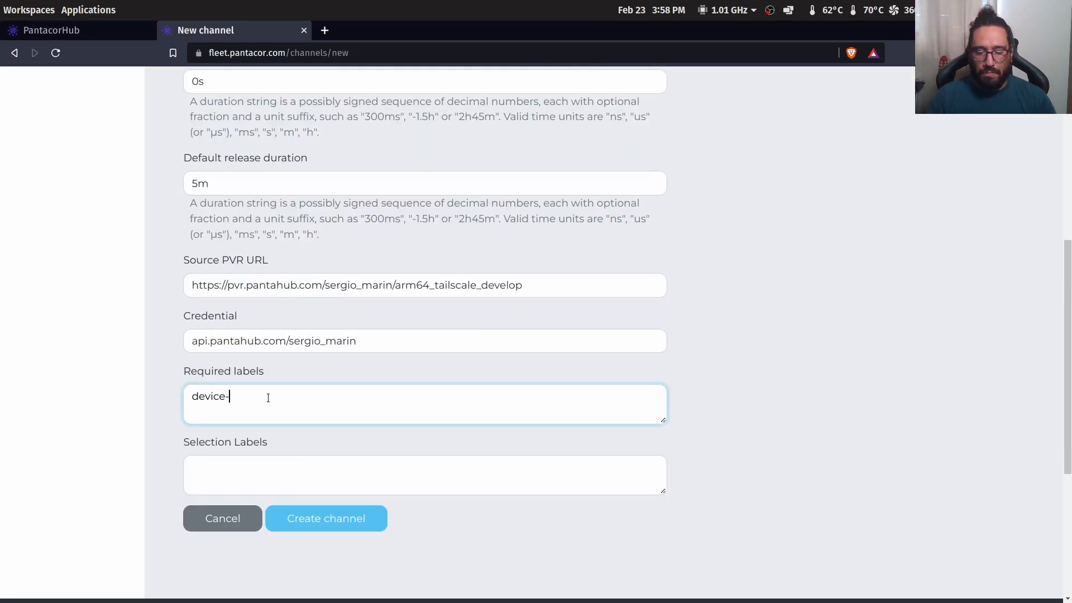
key(ctrl+v)
text(=)
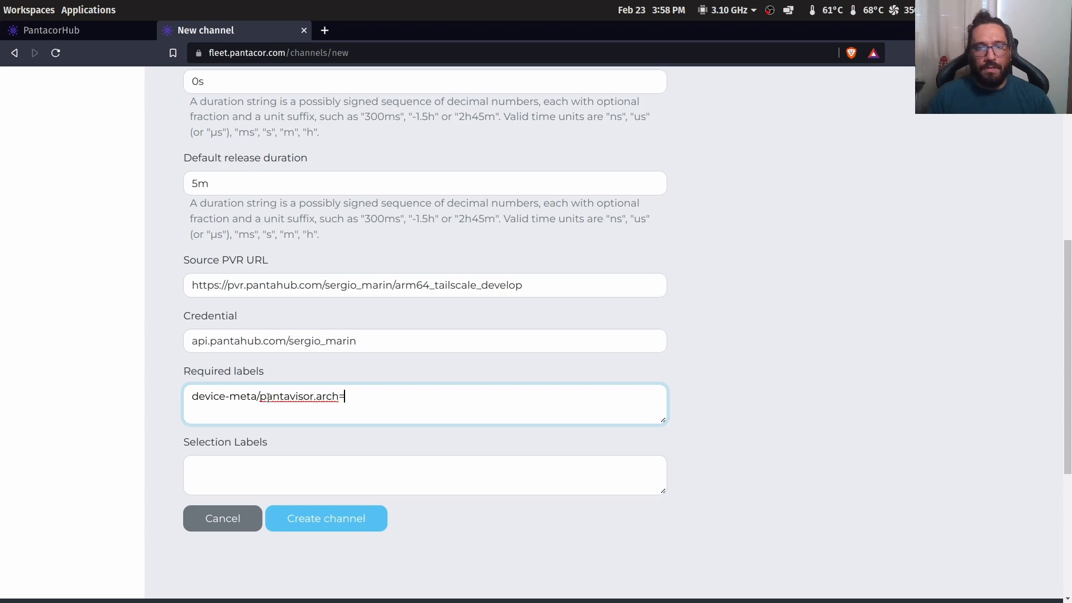
click(109, 31)
triple_click(467, 348)
key(ctrl+c)
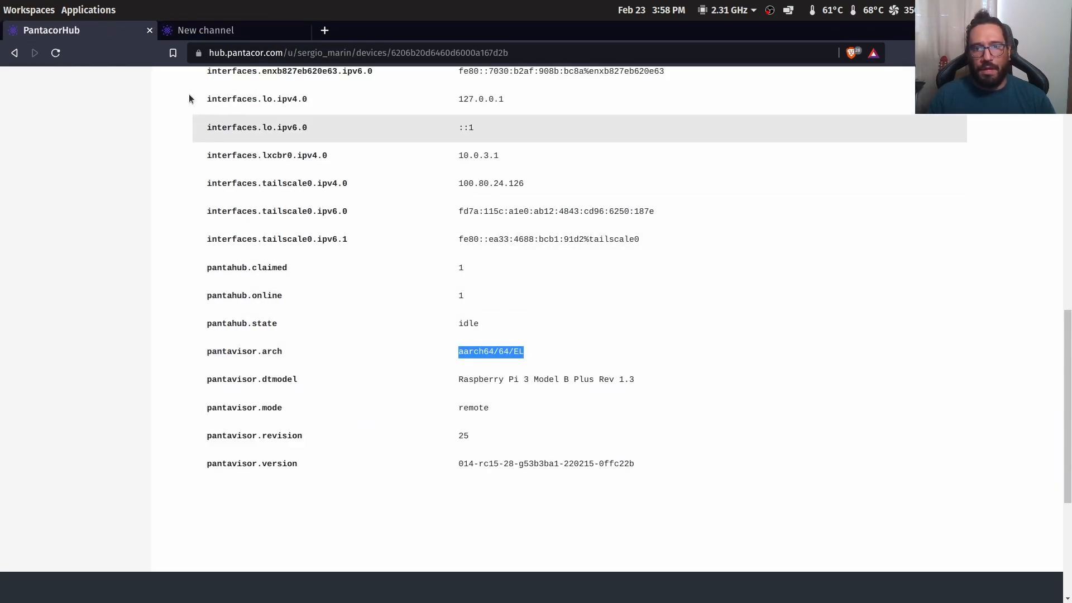
click(208, 32)
key(ctrl+v)
key(Return)
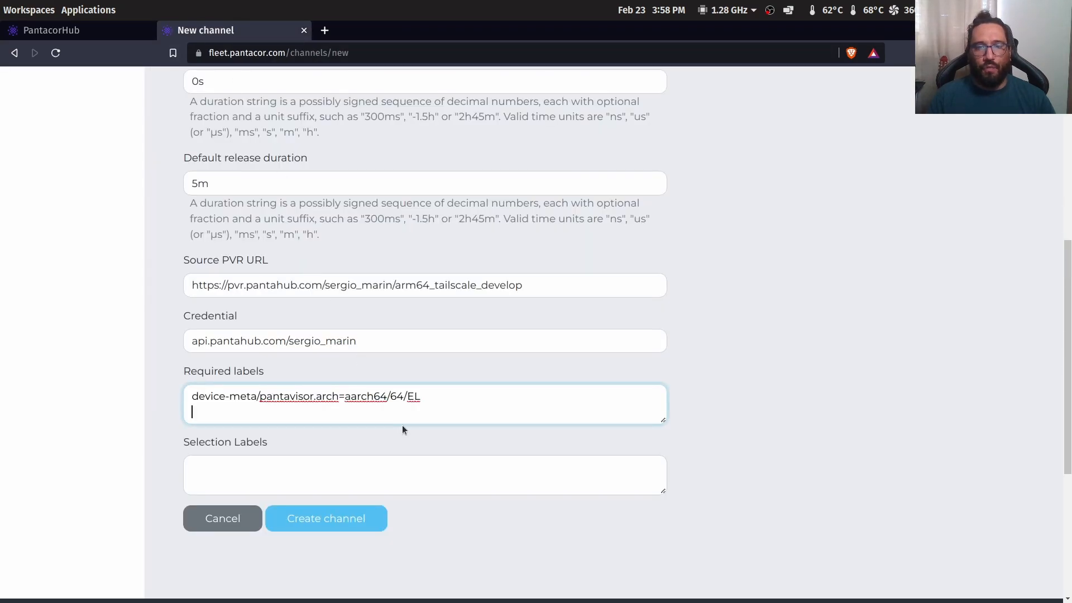
key(BackSpace)
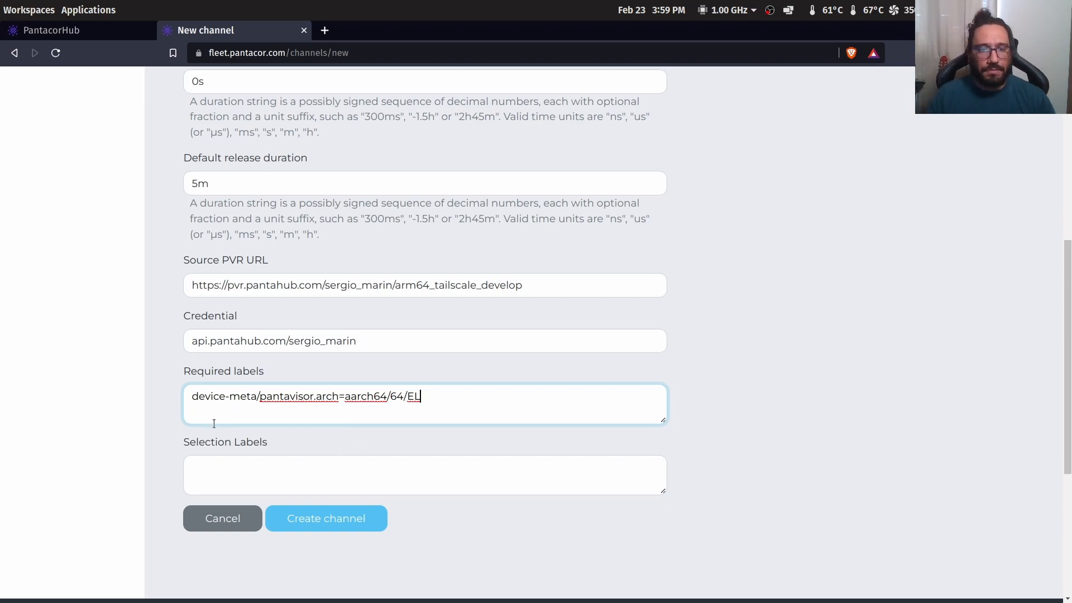
click(223, 467)
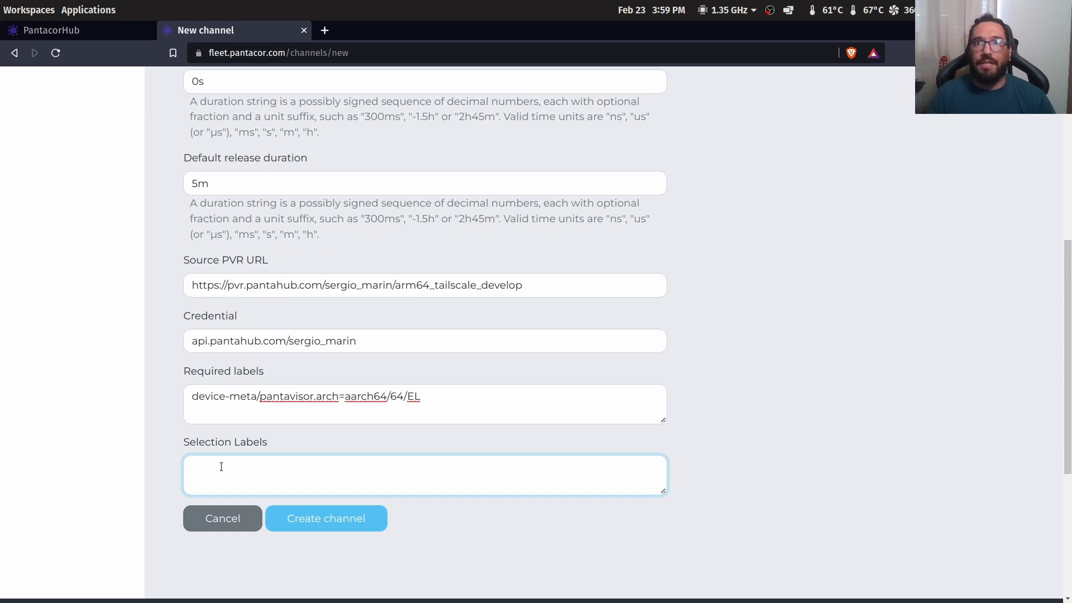
Enter selection label user-meta/fleet.channel=arm64_tailscale_develop, then create the channel
text(user-meta/)
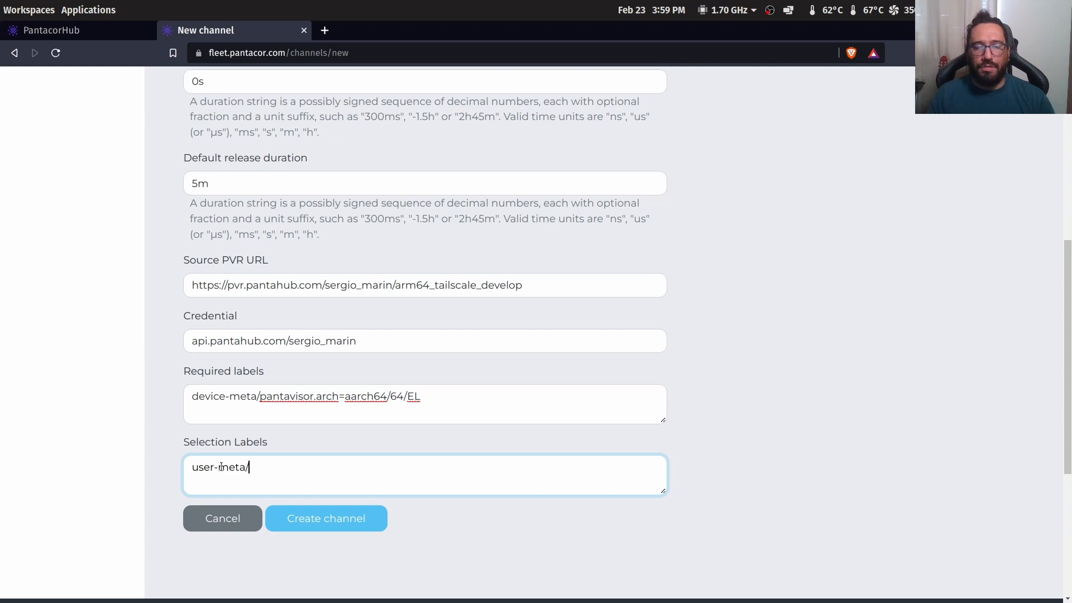
text(fleet)
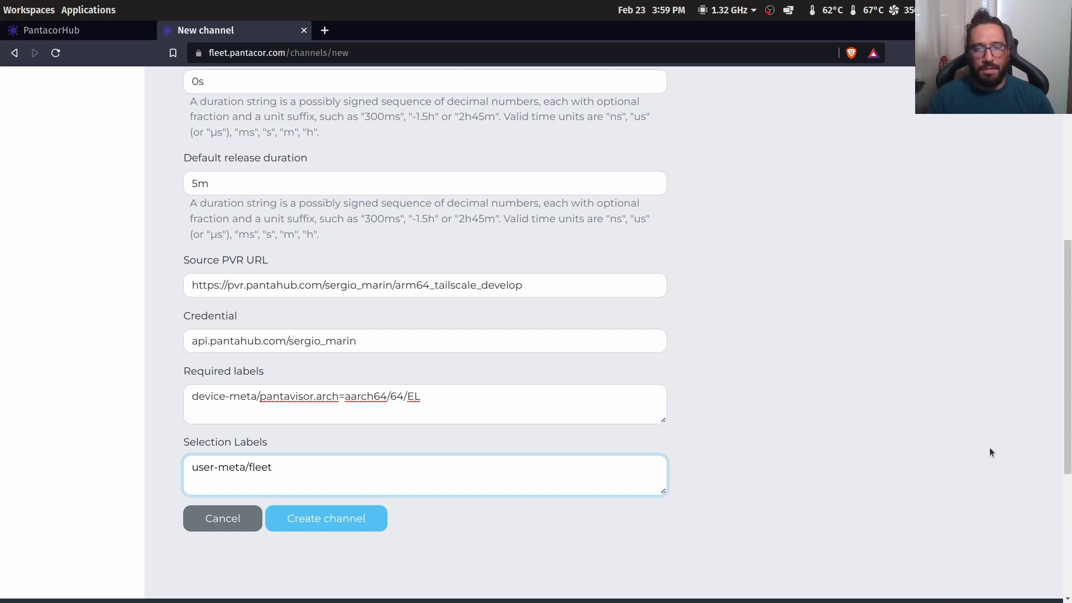
text(.channel=)
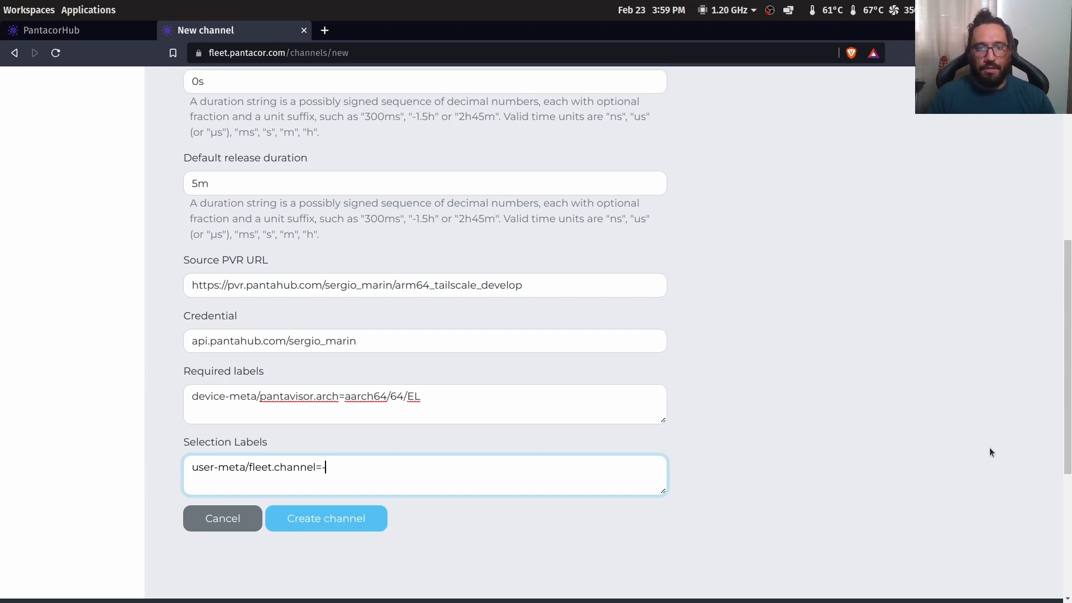
drag(395, 284, 662, 309)
key(ctrl+c)
click(366, 472)
key(ctrl+v)
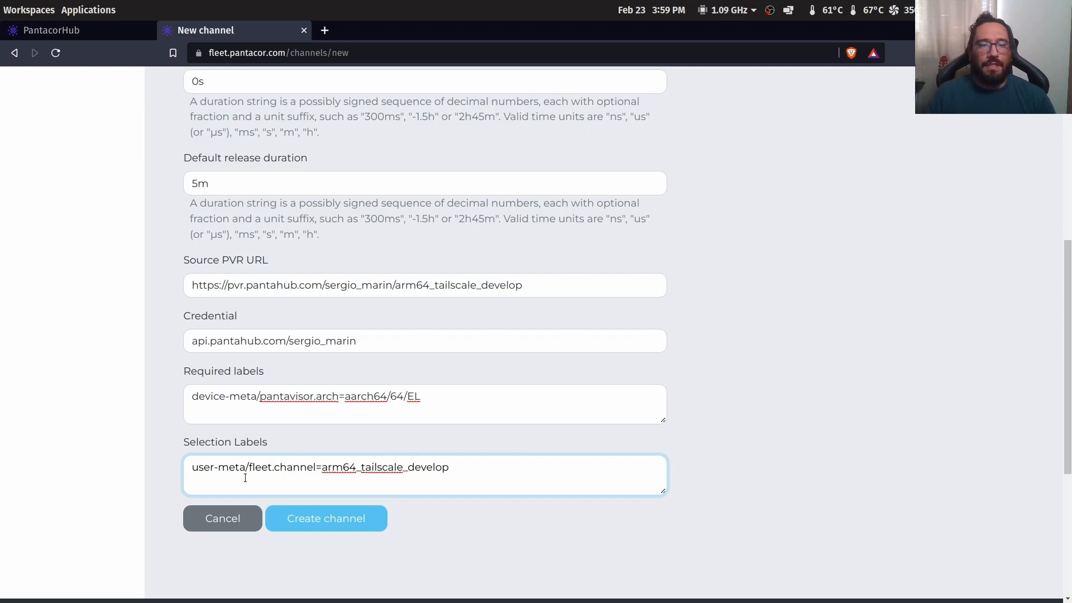
key(ctrl+a)
click(287, 467)
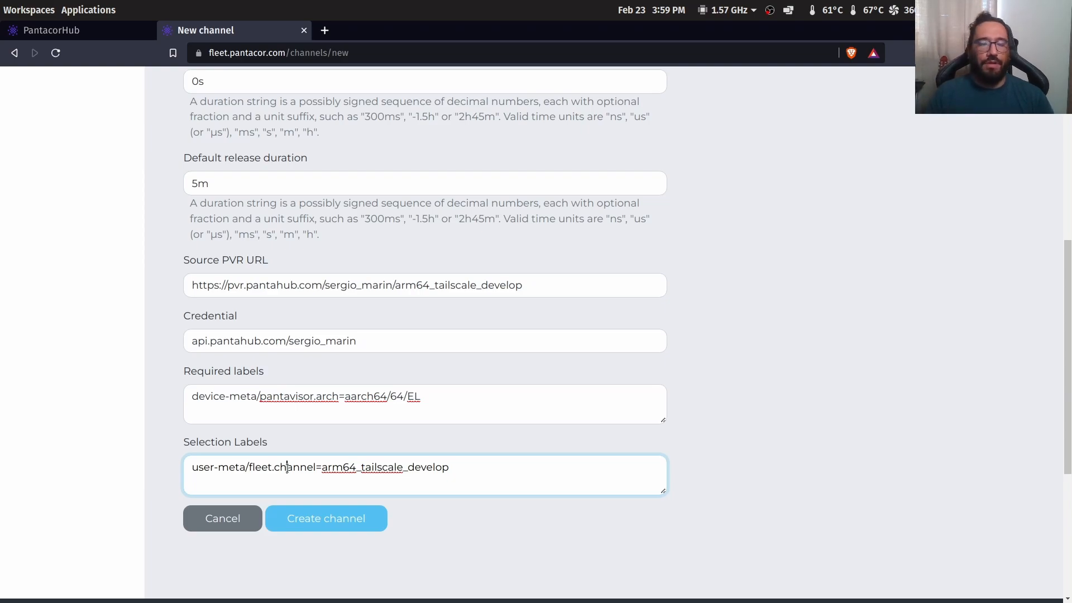
click(341, 520)
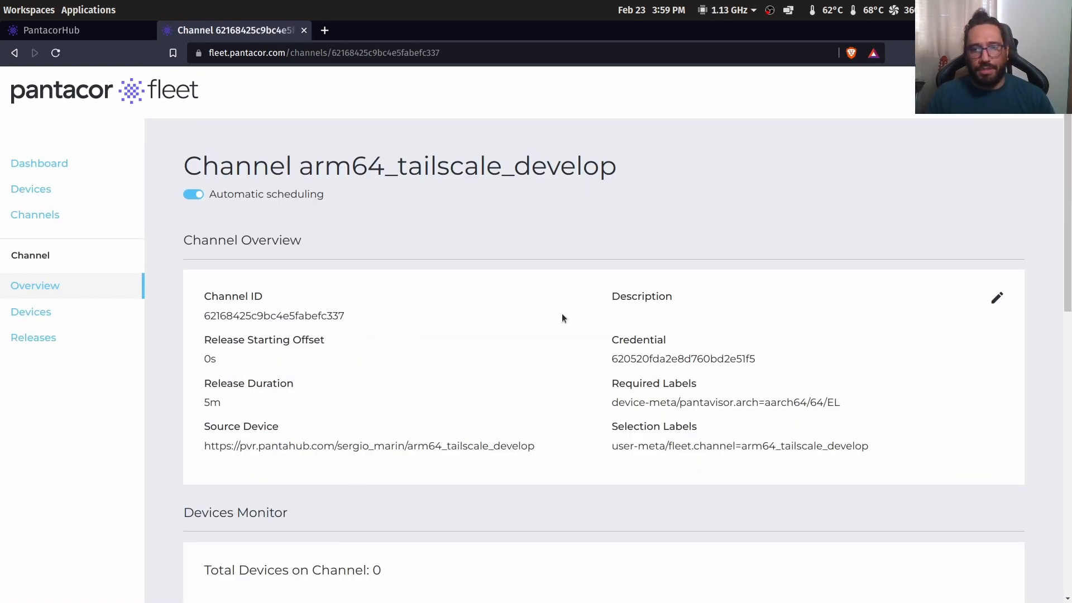
Look over the arm64_tailscale_develop overview, then open its empty Devices list
scroll(457, 310, down, 4)
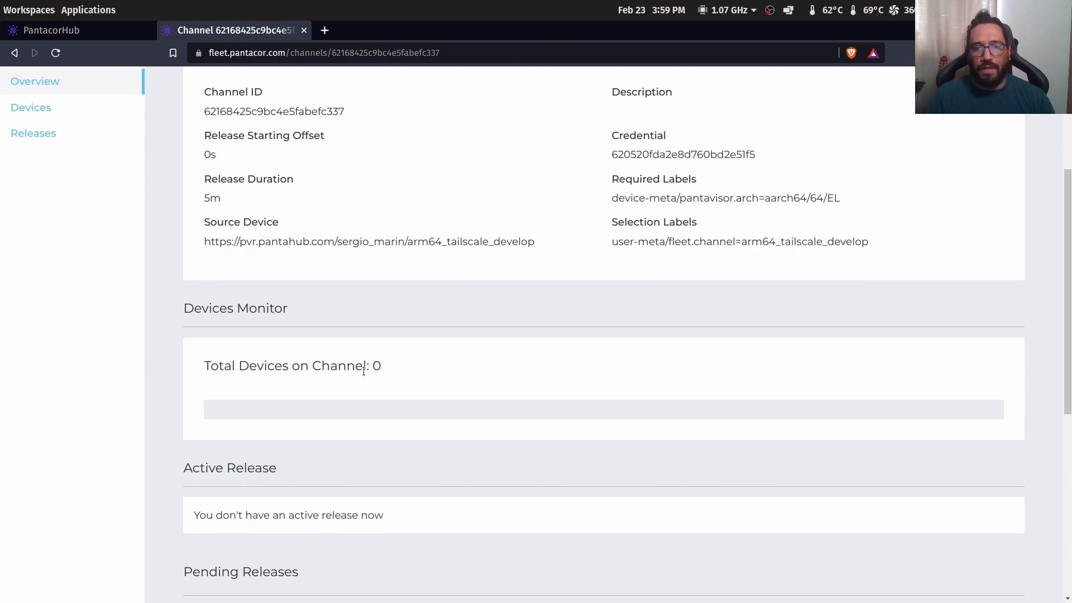
scroll(316, 358, up, 2)
click(31, 208)
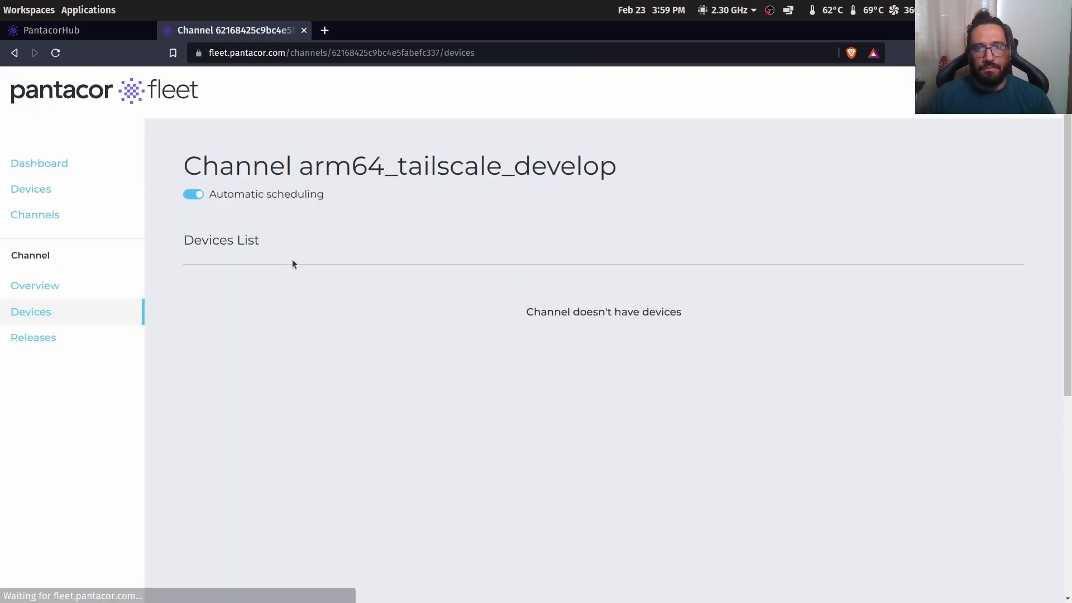
Check nominally_holy_bug's Configuration in PantacorHub, then view arm64_tailscale_develop's Releases history
key(ctrl+Tab)
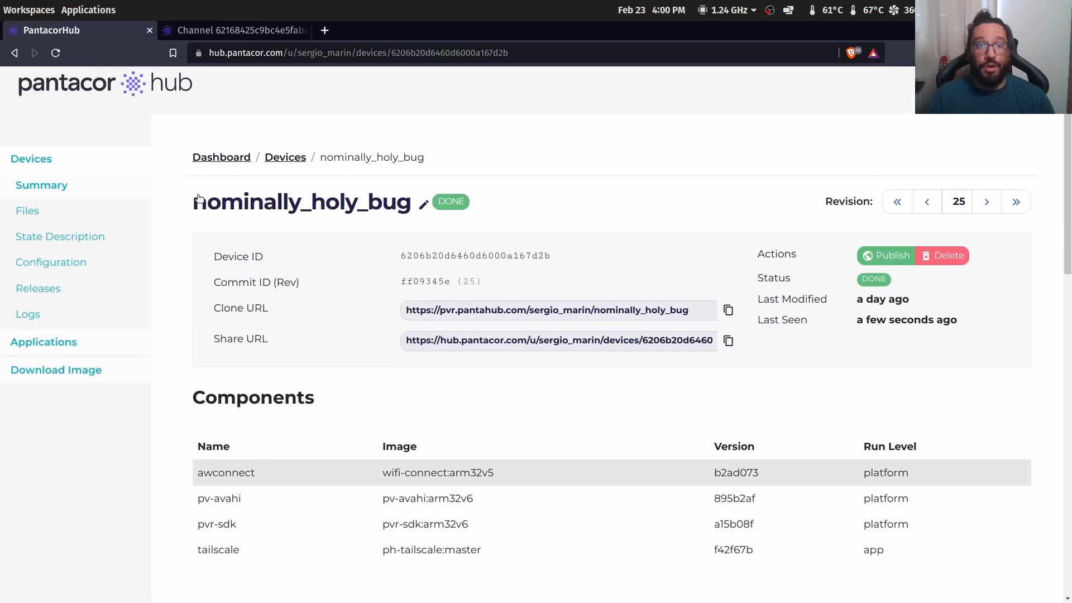
scroll(199, 198, up, 1)
click(28, 176)
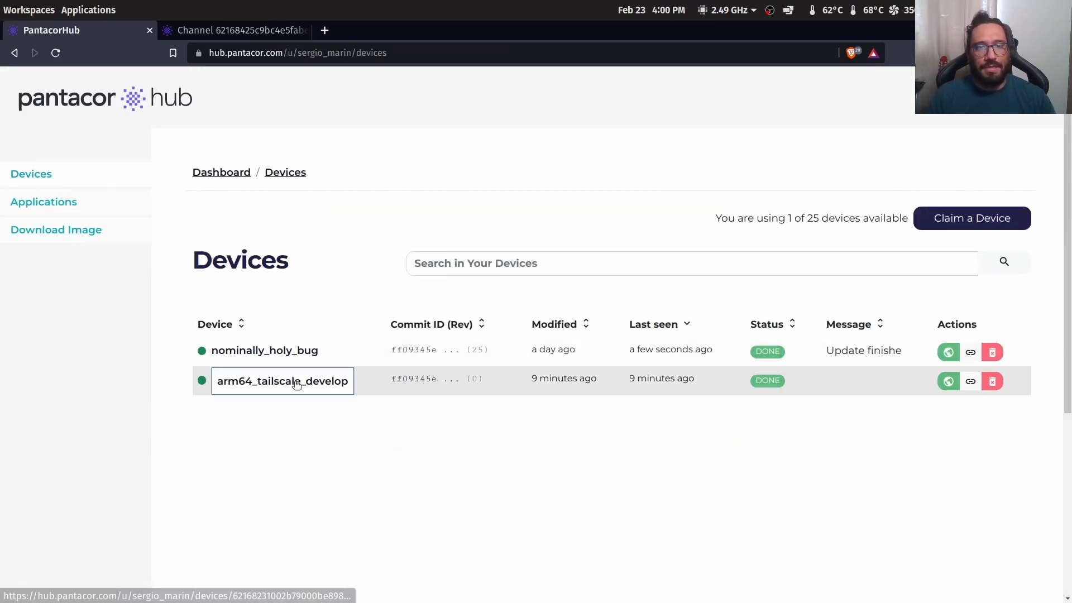
click(287, 352)
click(58, 278)
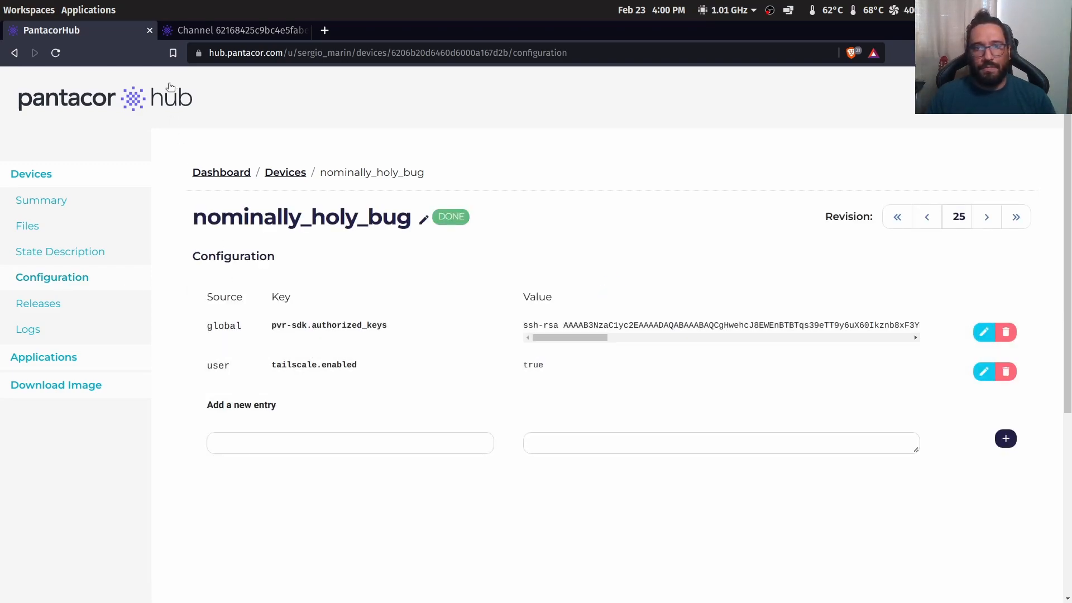
click(235, 30)
click(65, 345)
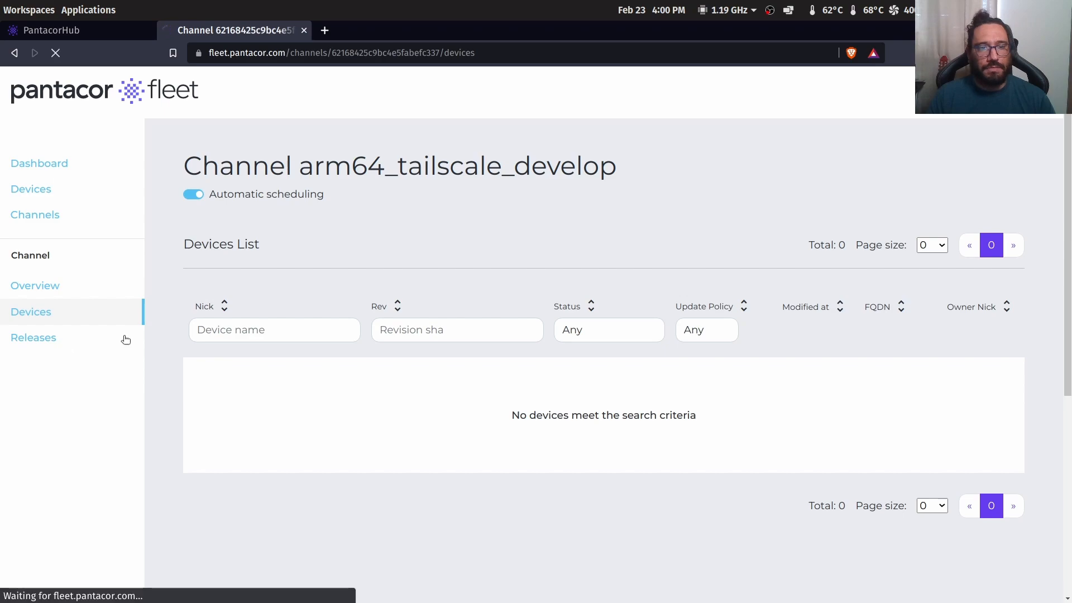